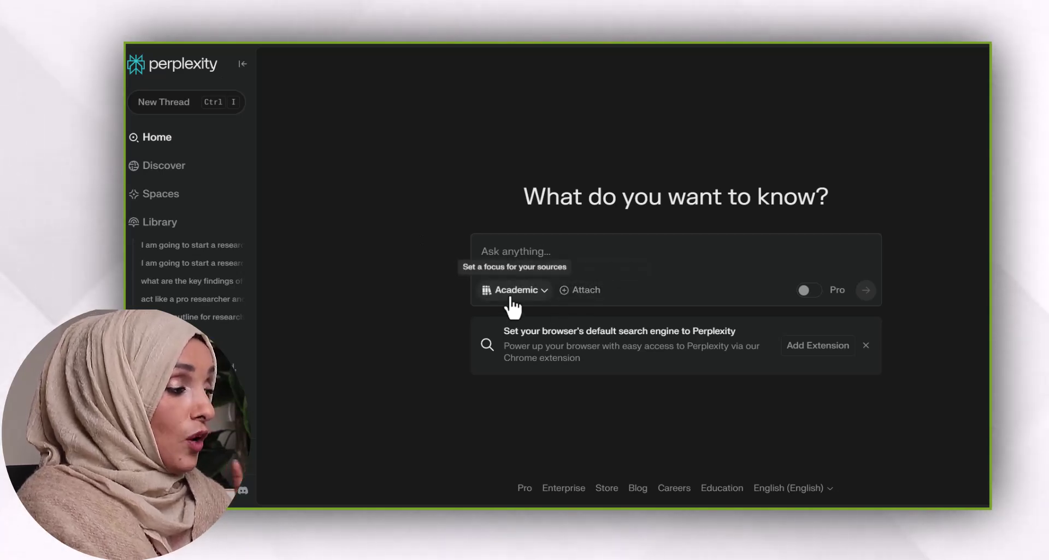
Step: Keep the Academic focus and submit the imidazole ionic liquids paper-suggestion prompt in Perplexity
left_click(529, 299)
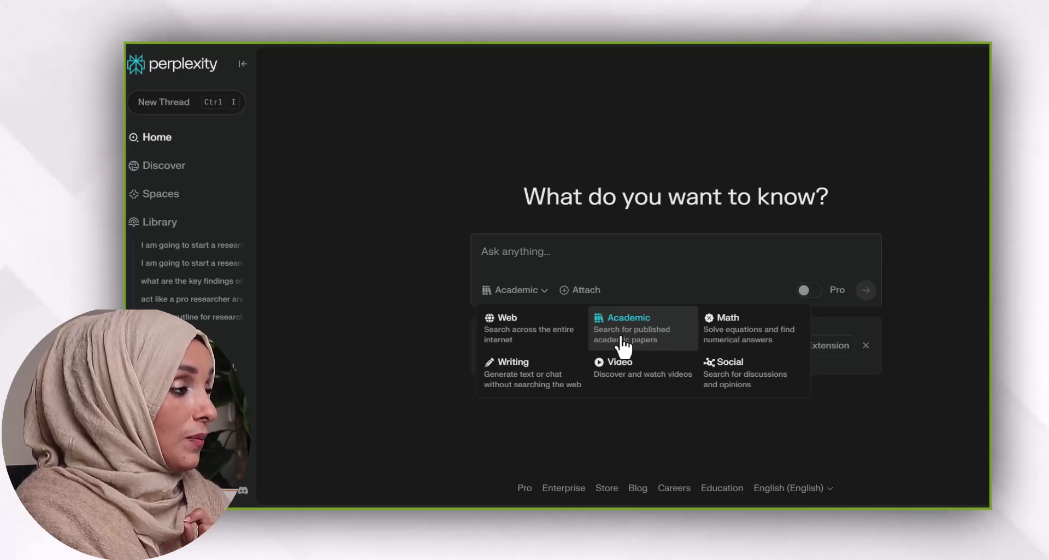
left_click(419, 46)
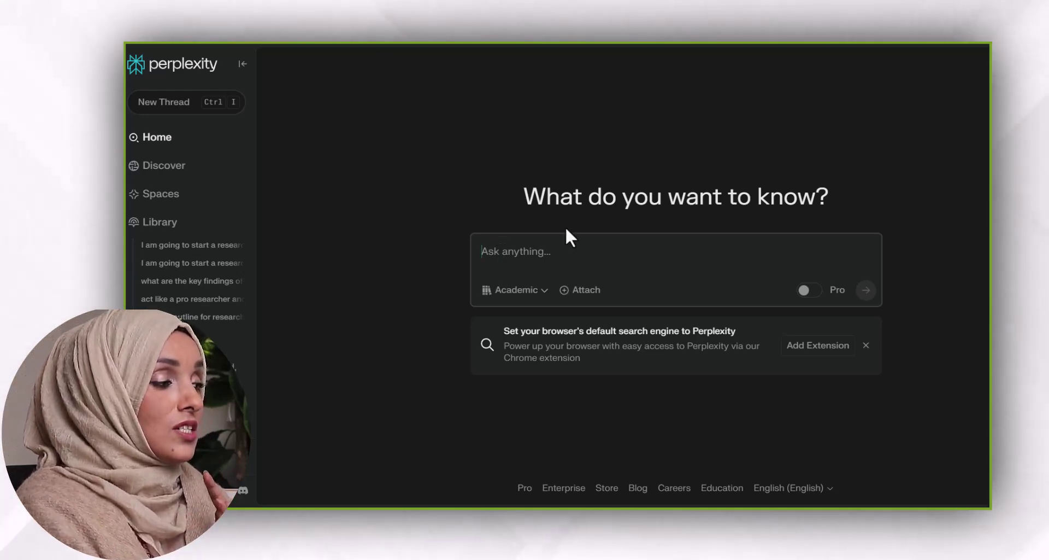
type("I am going to start a research project on the application of imidazole based ionic liquids in medicine suggest me some papers")
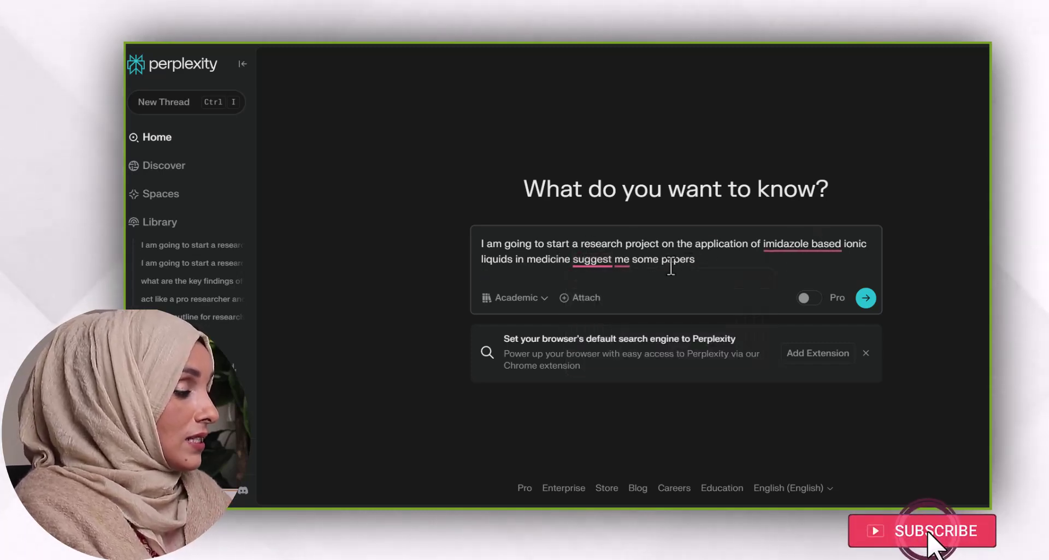
left_click(867, 298)
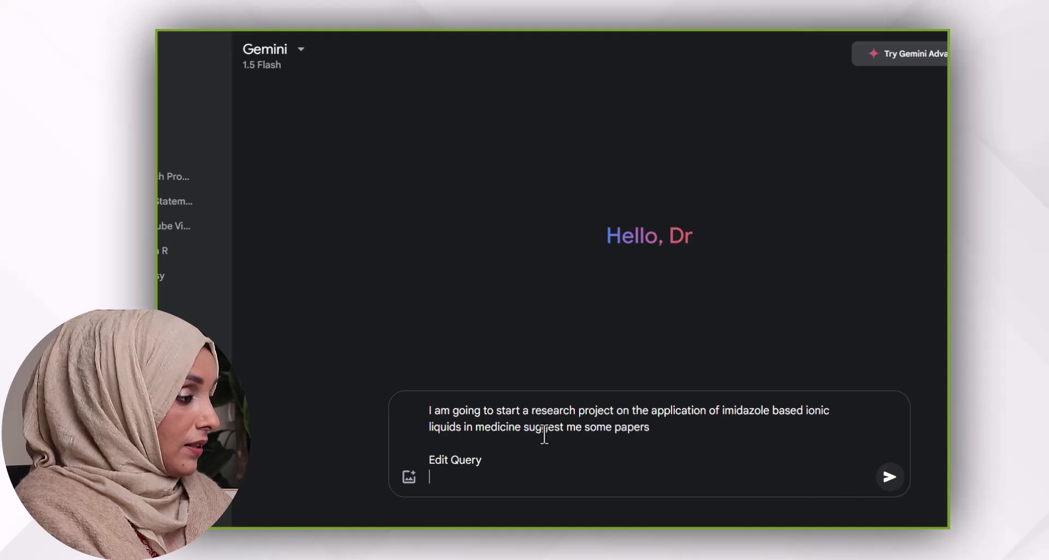
Step: Send the same paper-suggestion prompt to Gemini and ChatGPT, removing stray 'Edit Query' text
left_click_drag(484, 459, 399, 452)
key("BackSpace")
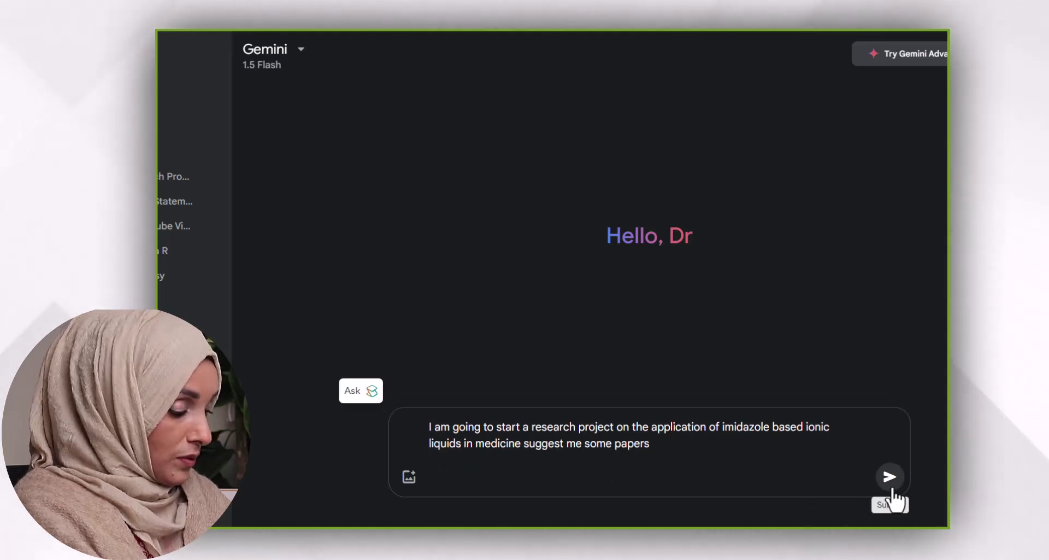
left_click(890, 476)
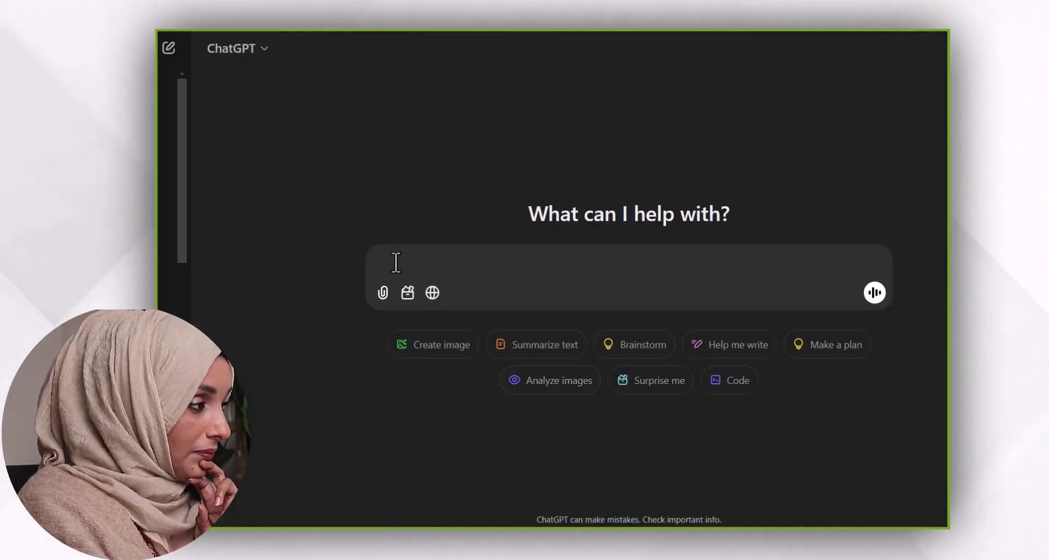
type("I am going to start a research project on the application of imidazole based ionic liquids in medicine suggest me some papers")
key("Return")
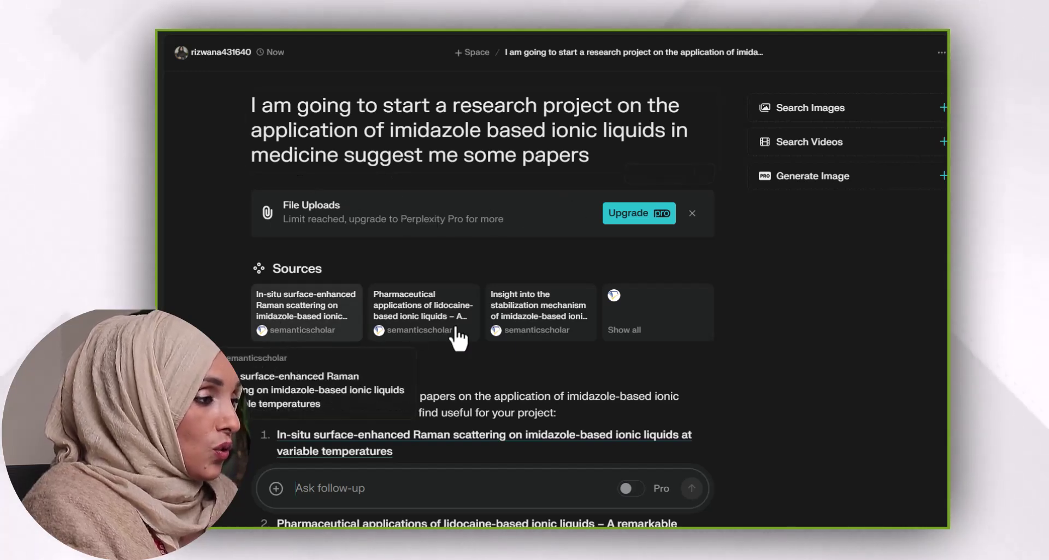
Step: Expand all 8 sources and scroll through the five suggested imidazole ionic liquid papers
left_click(641, 332)
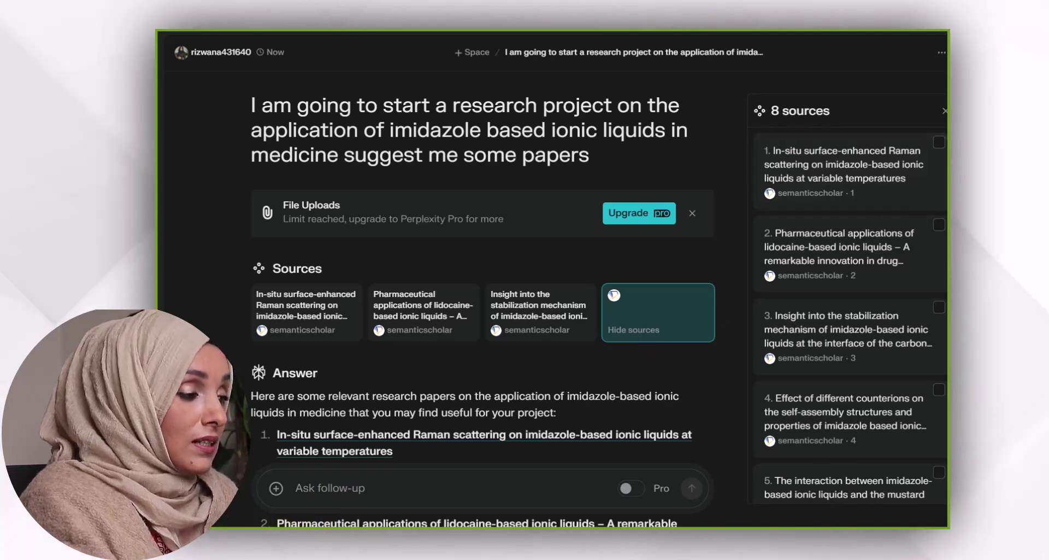
scroll(847, 317, "down", 3)
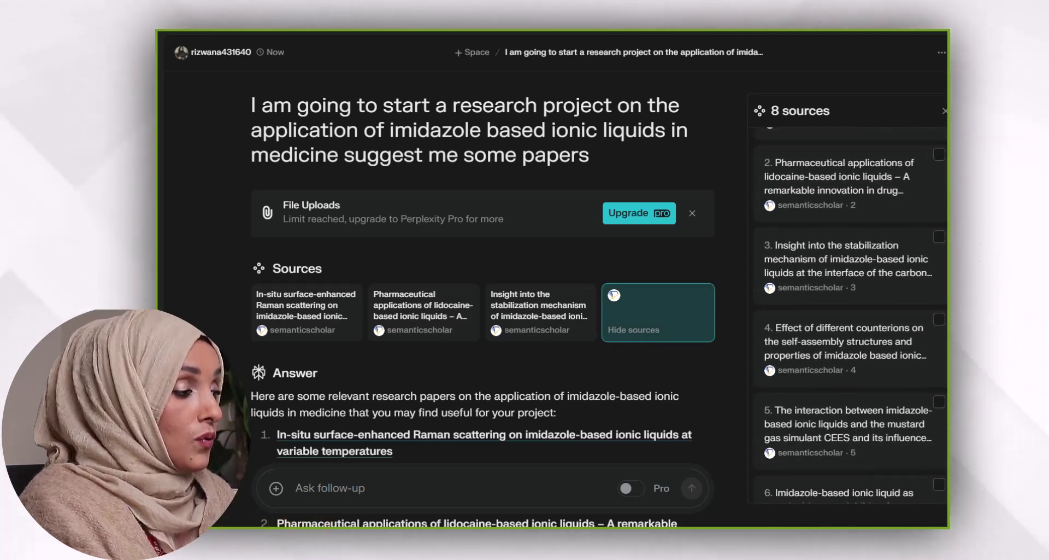
scroll(848, 317, "down", 2)
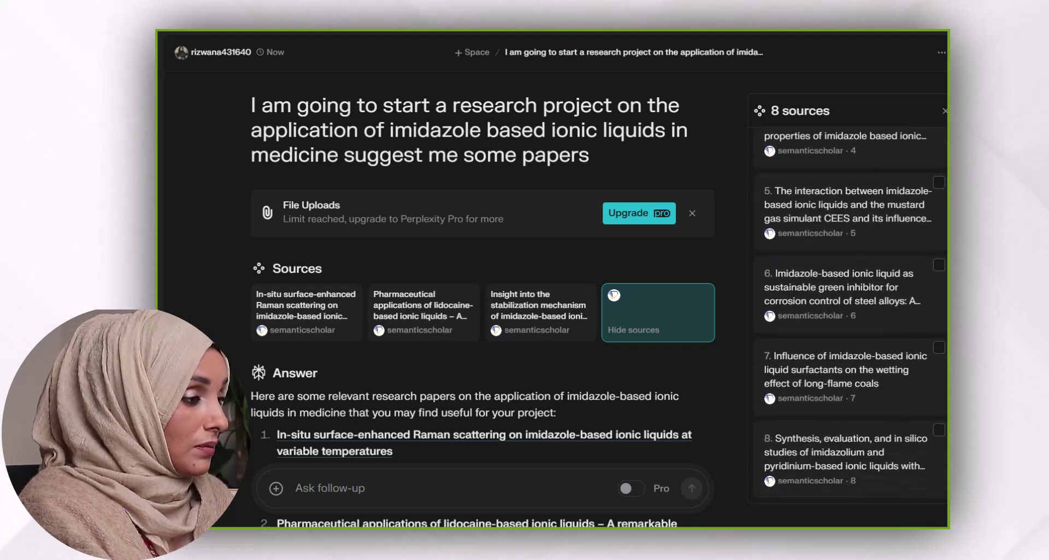
scroll(931, 188, "up", 5)
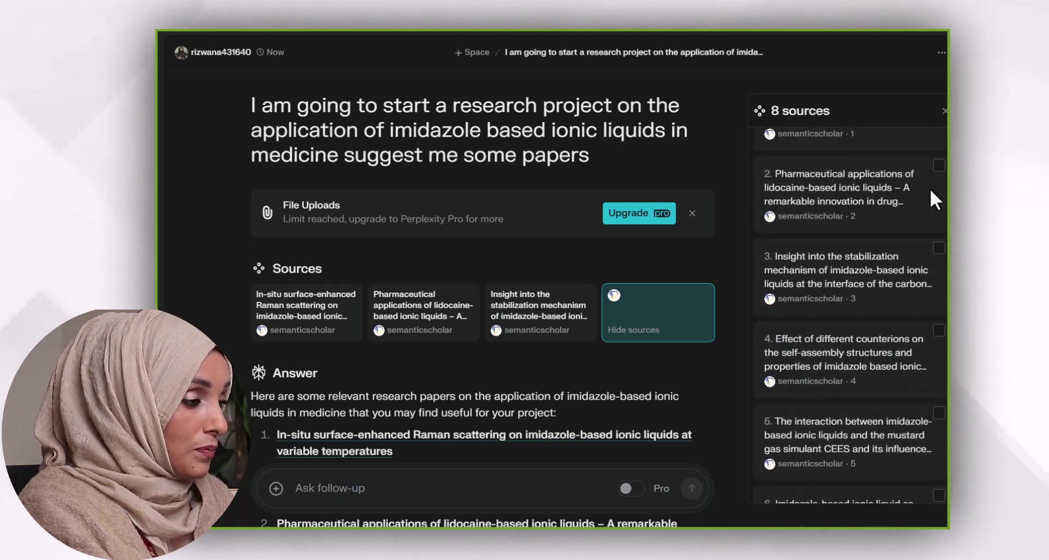
scroll(820, 186, "up", 1)
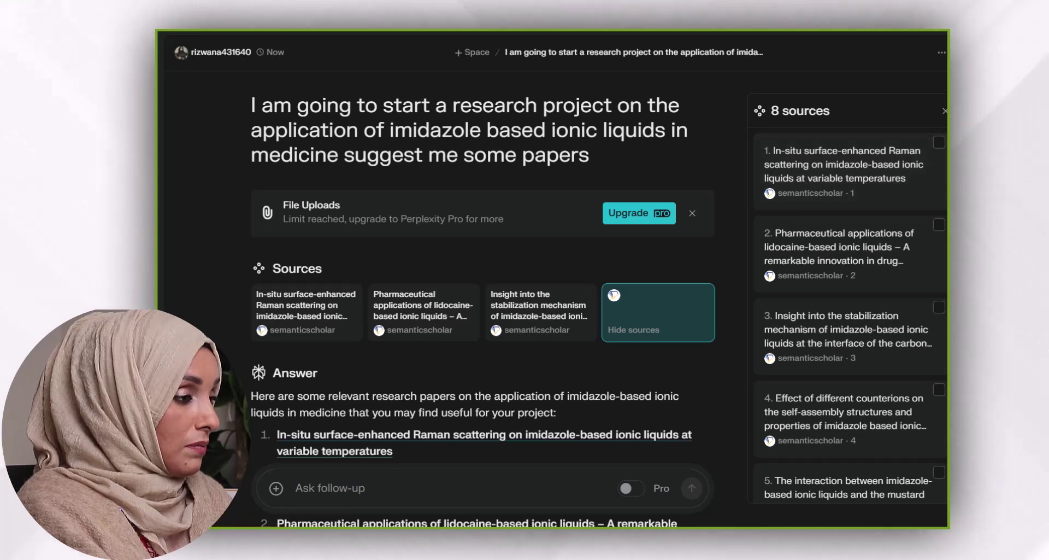
scroll(850, 315, "down", 2)
scroll(850, 315, "down", 2)
scroll(481, 273, "down", 1)
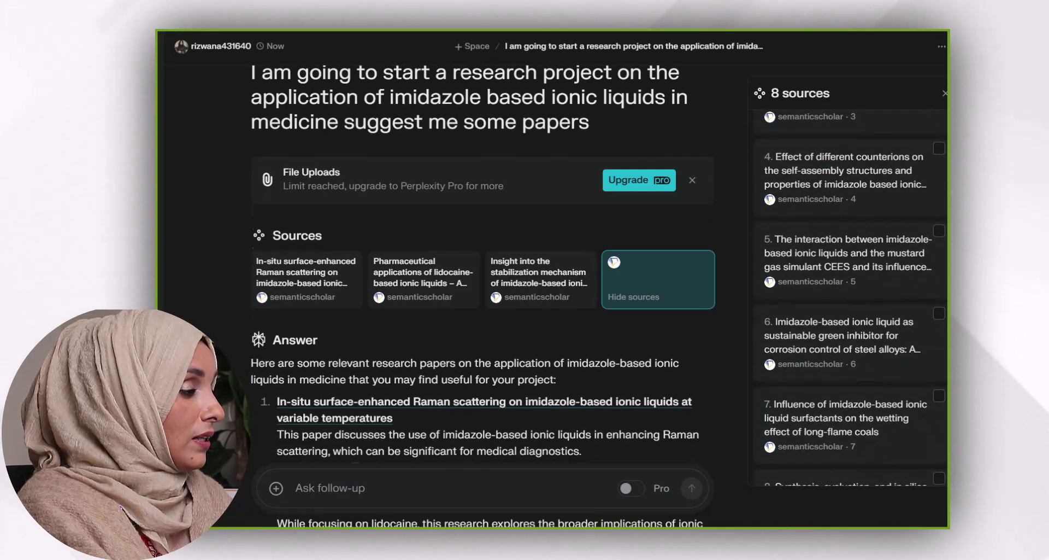
scroll(481, 273, "down", 5)
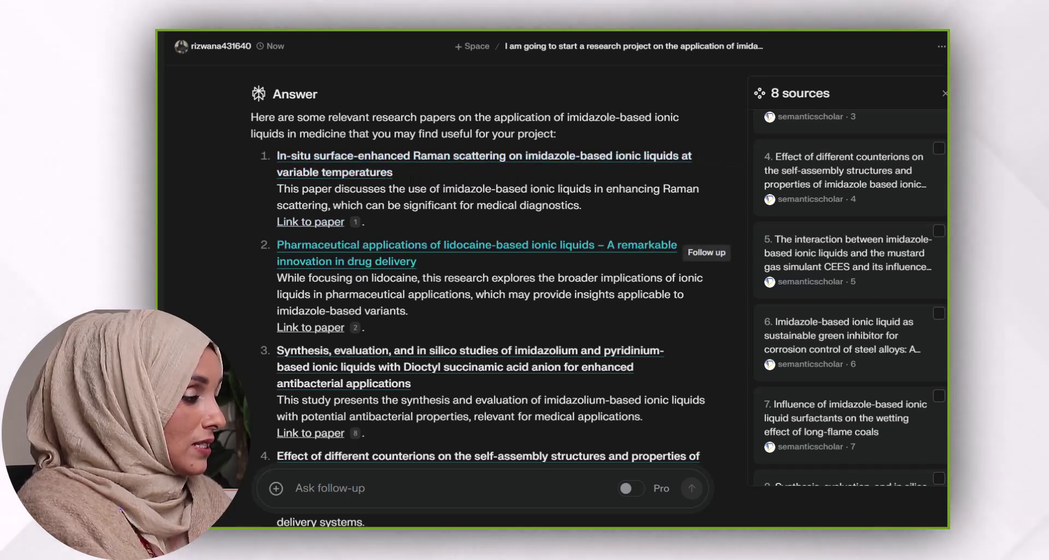
Step: Scroll further down the answer and open the fourth source paper
scroll(481, 295, "down", 3)
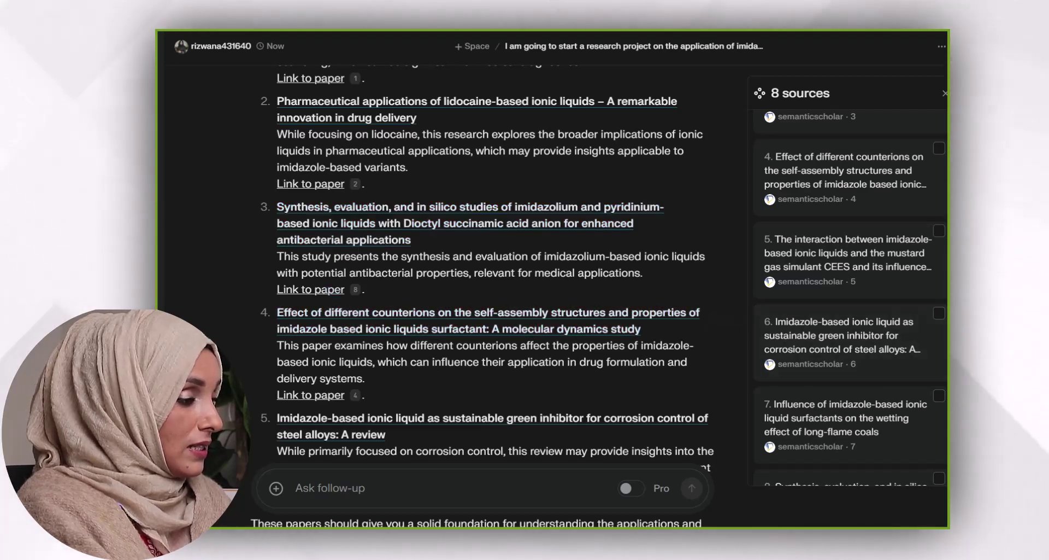
scroll(541, 393, "down", 3)
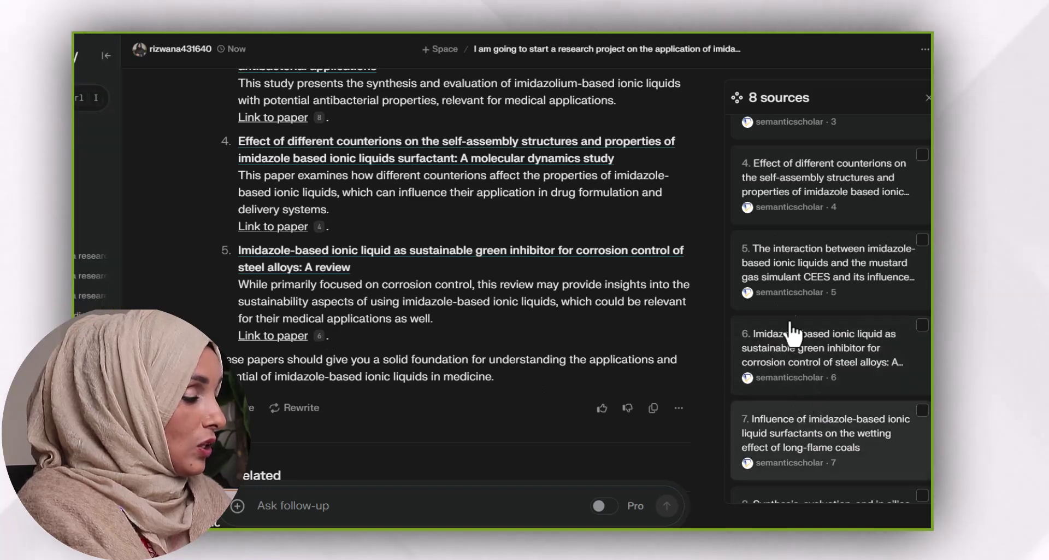
left_click(768, 187)
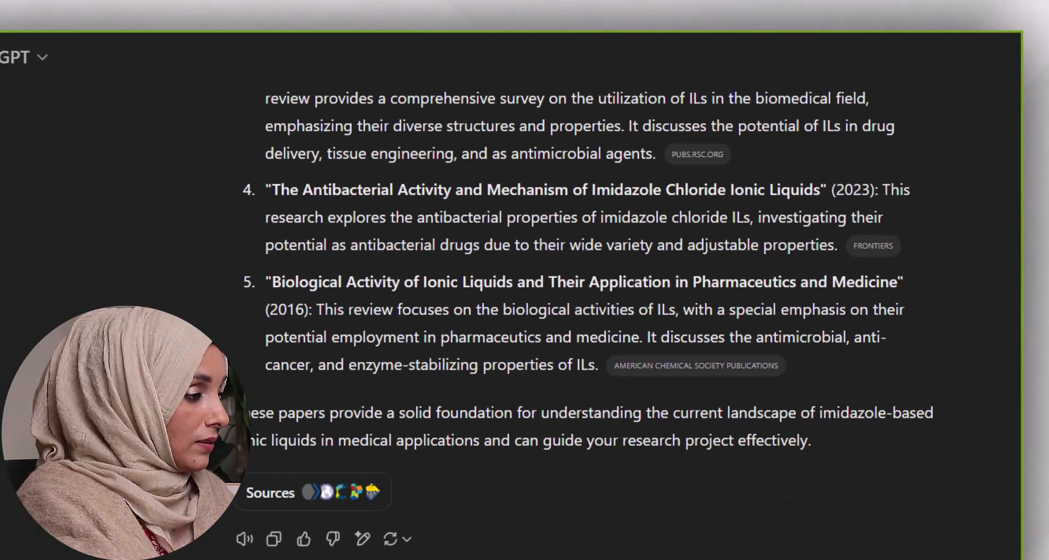
Step: Review ChatGPT's paper list and open the PUBS.RSC.ORG source cited for paper 3
scroll(525, 295, "up", 8)
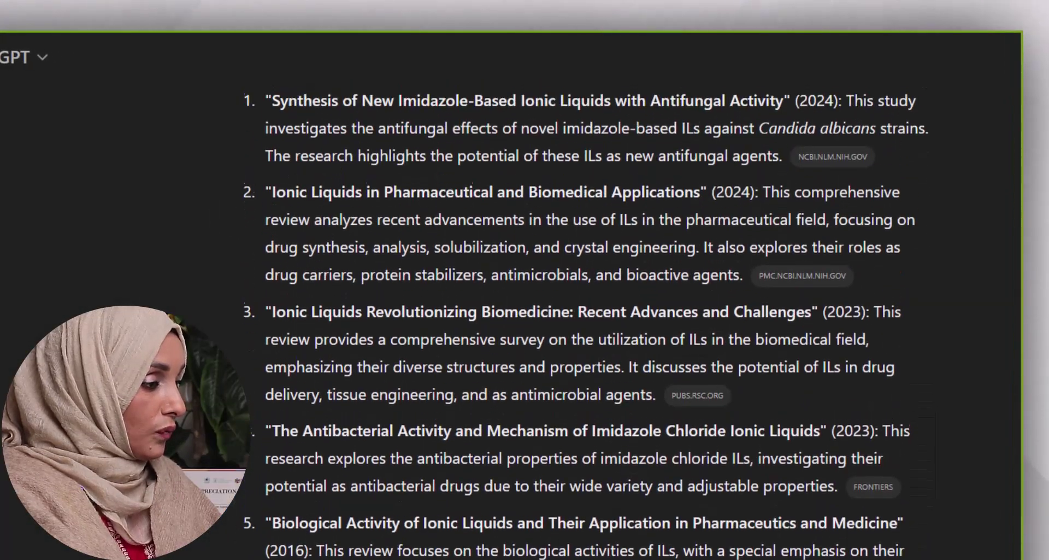
scroll(525, 296, "up", 2)
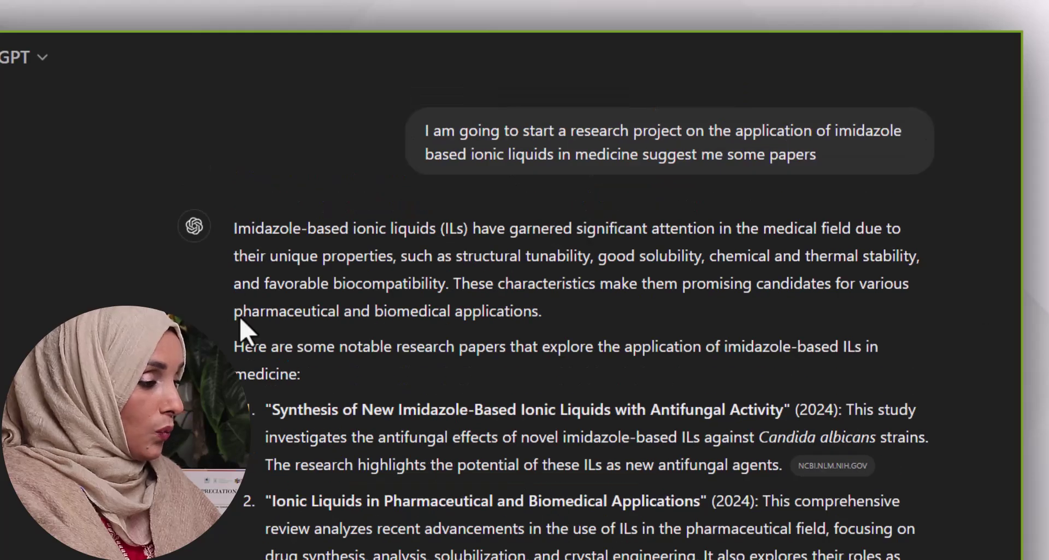
mouse_move(821, 473)
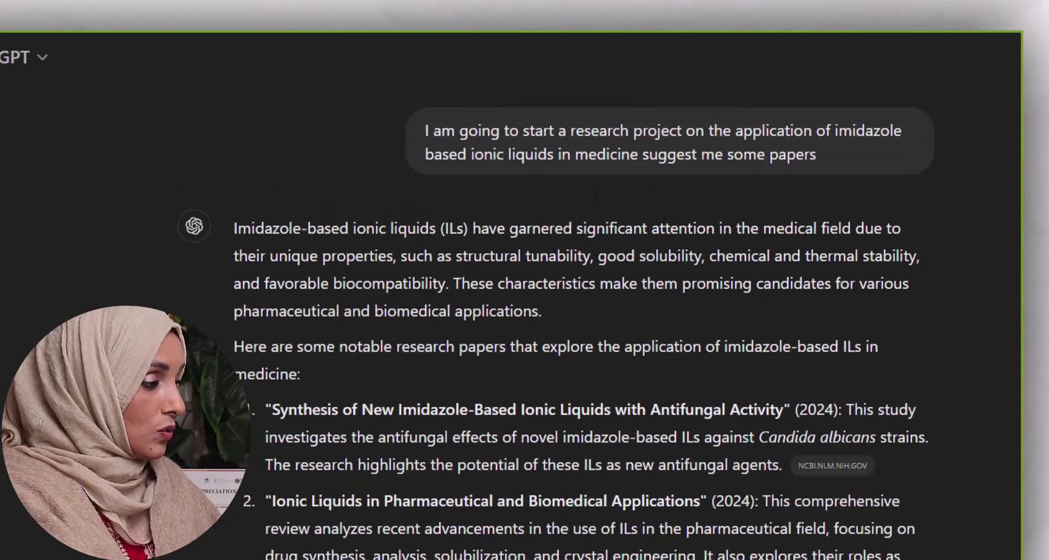
scroll(820, 465, "down", 3)
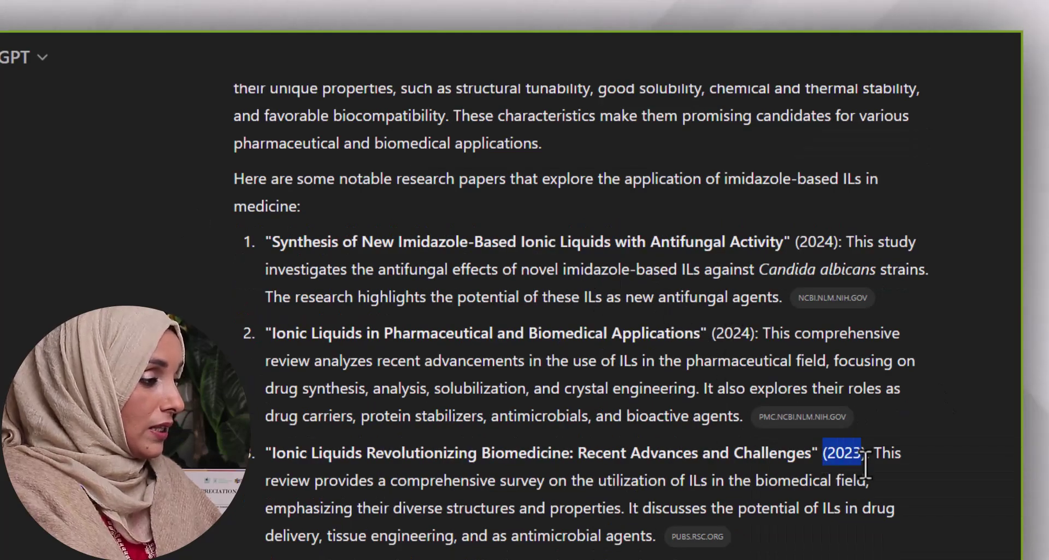
scroll(846, 389, "down", 3)
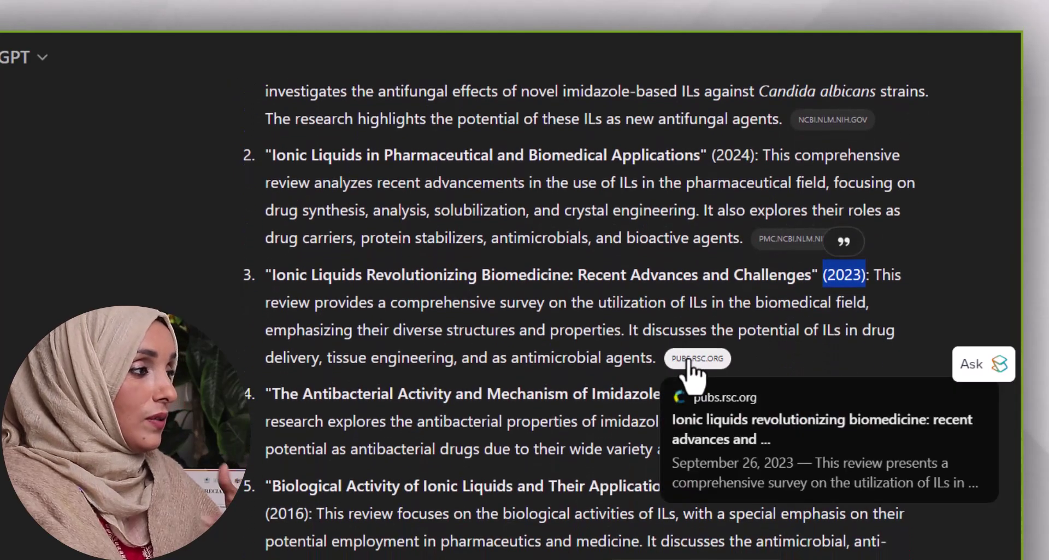
left_click(688, 361)
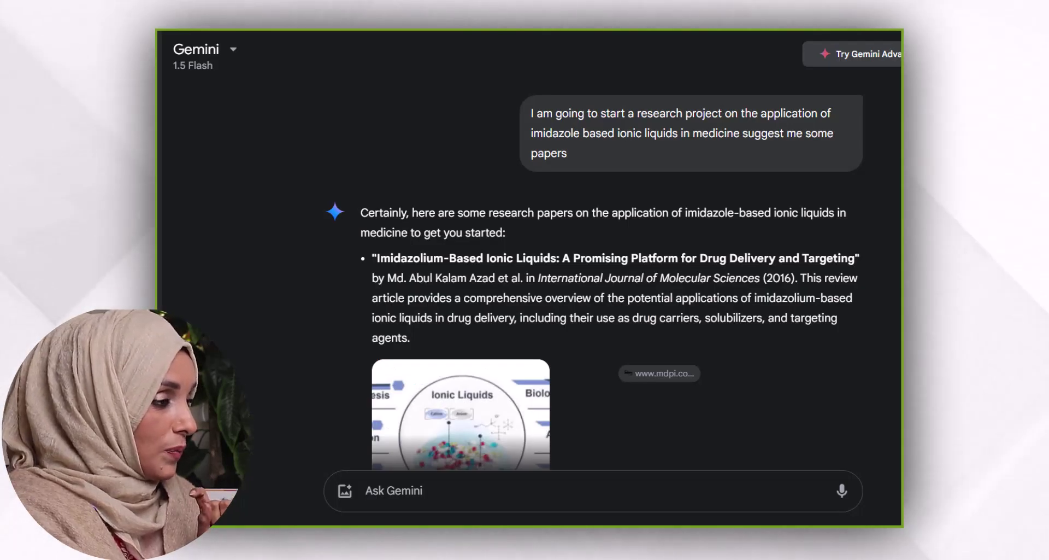
scroll(612, 273, "down", 3)
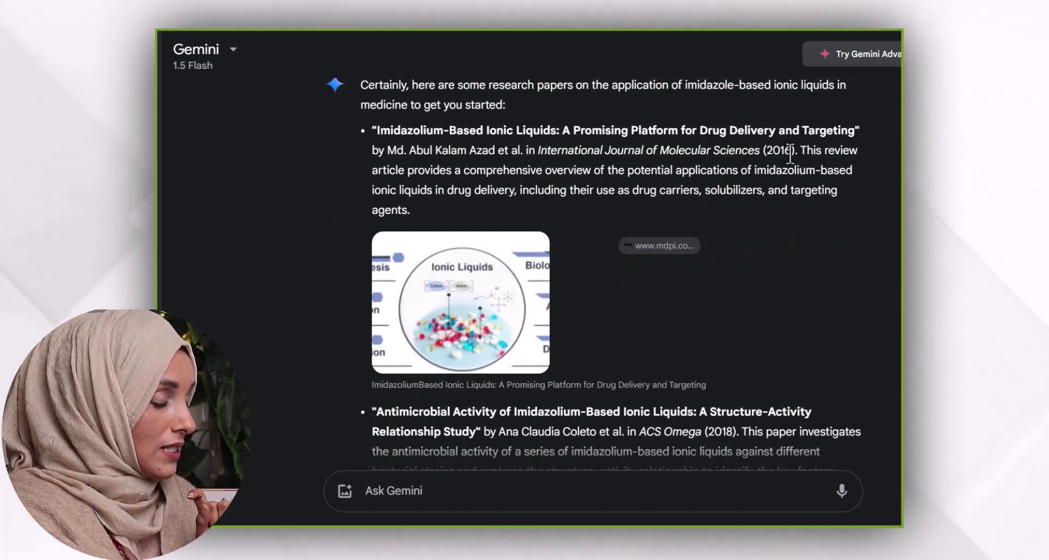
left_click_drag(764, 148, 374, 130)
scroll(623, 306, "down", 6)
mouse_move(861, 219)
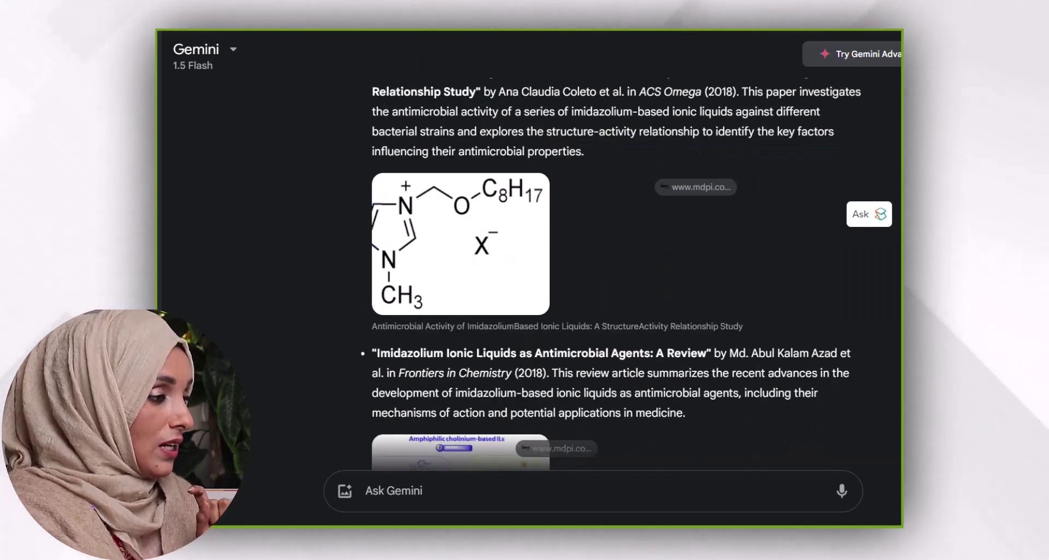
left_click(896, 32)
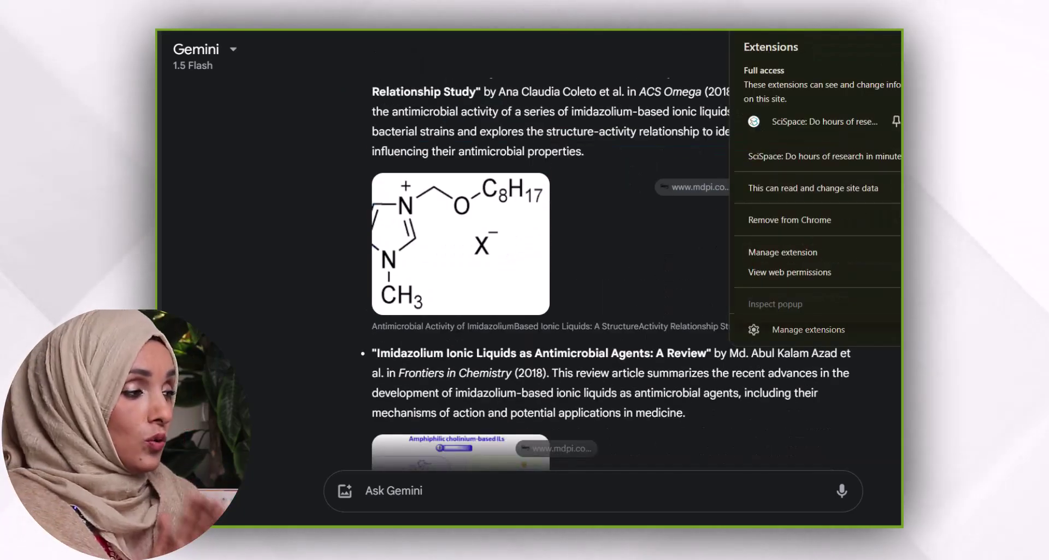
key("Escape")
scroll(612, 273, "up", 2)
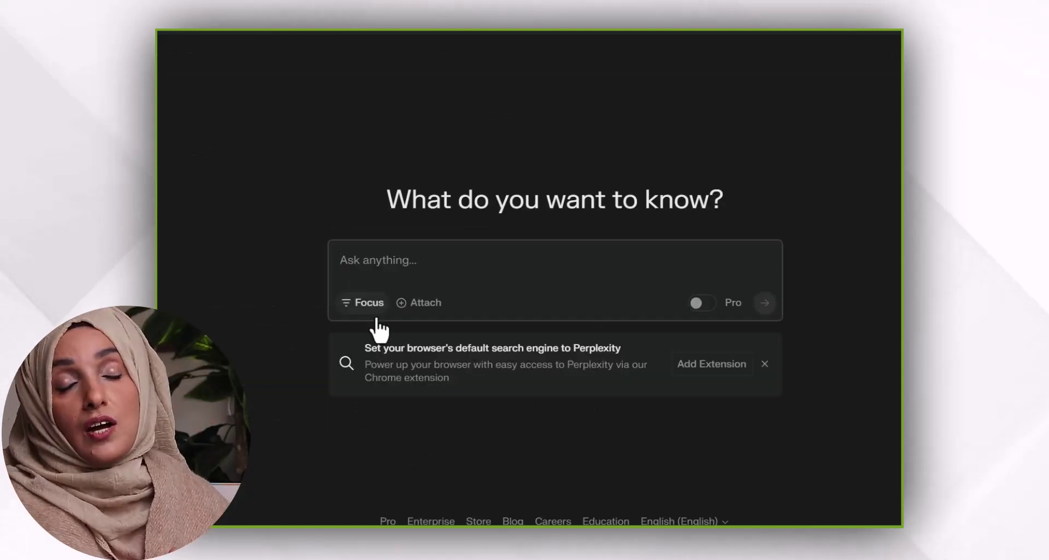
Step: Attach two PDF papers and send the research proposal outline request as a follow-up
left_click(419, 303)
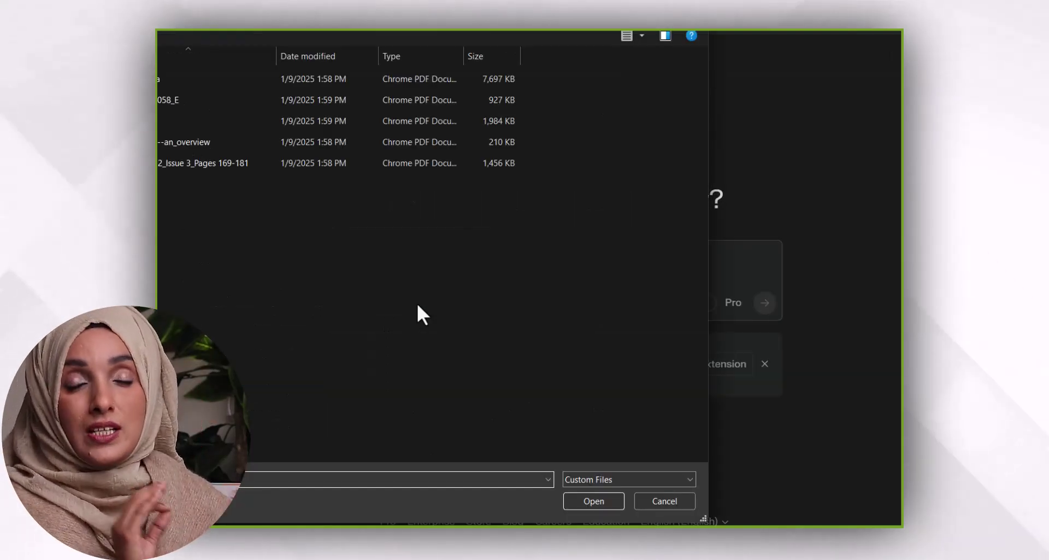
left_click_drag(422, 315, 323, 143)
left_click(596, 499)
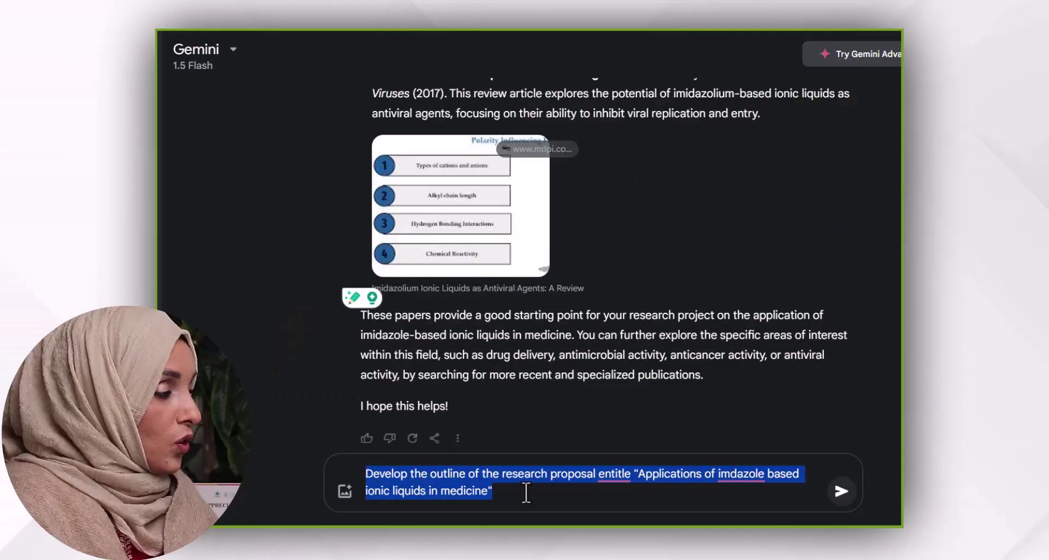
left_click(526, 492)
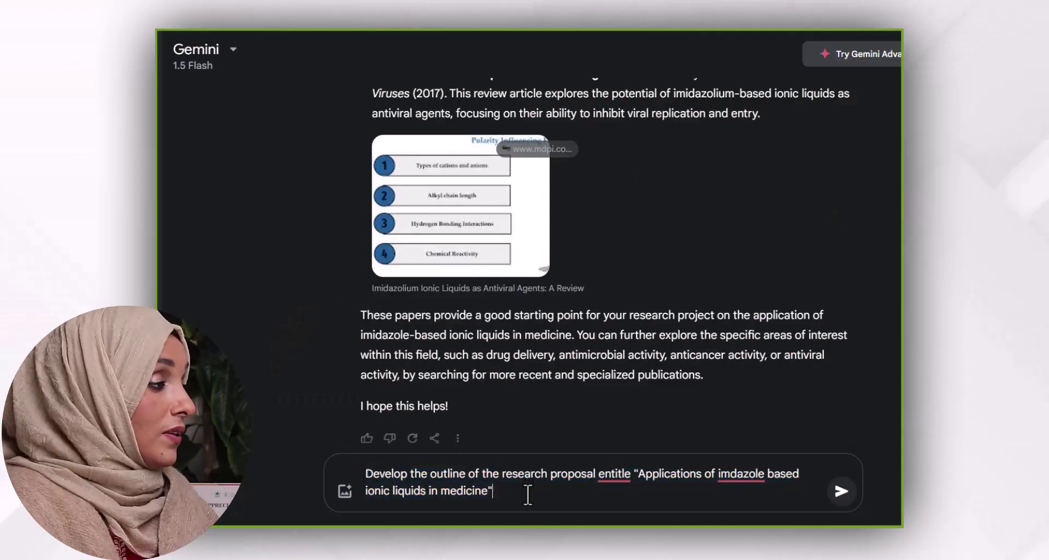
key("Return")
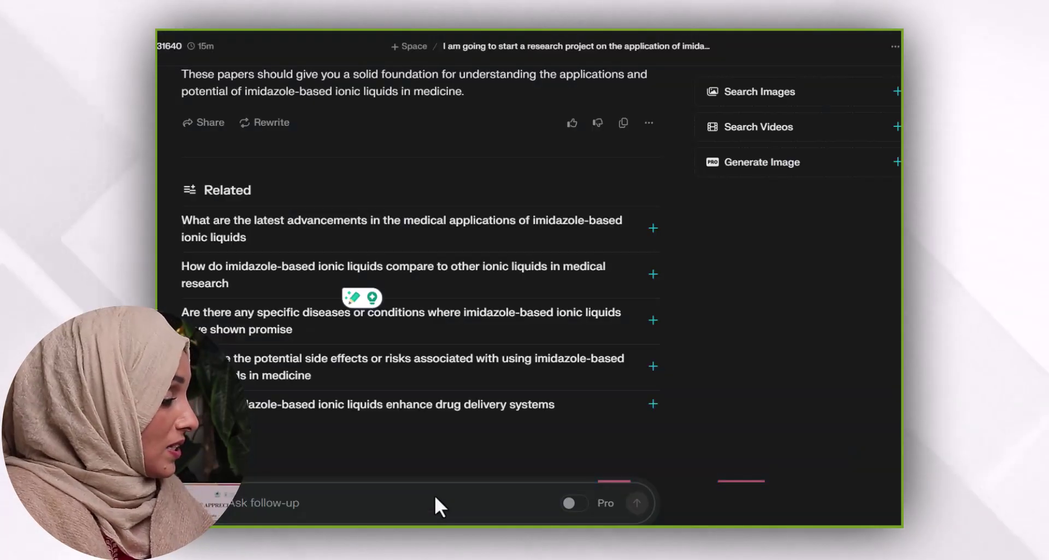